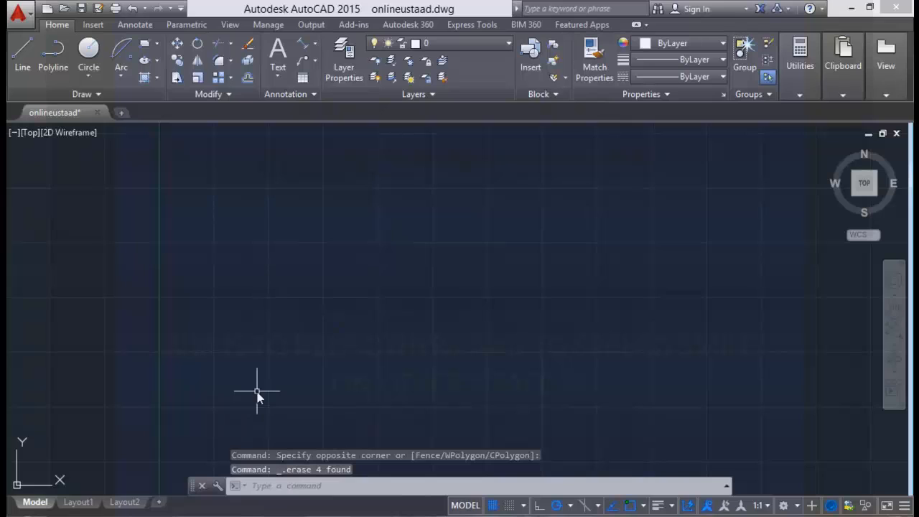
Draw a freehand rectangle in the empty drawing area by picking two opposite corner points.
key("Escape")
key("Escape")
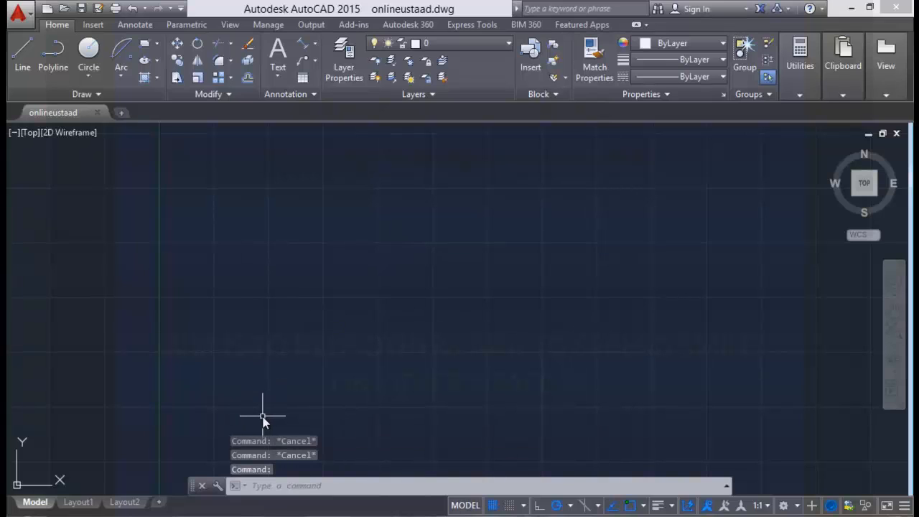
left_click(157, 45)
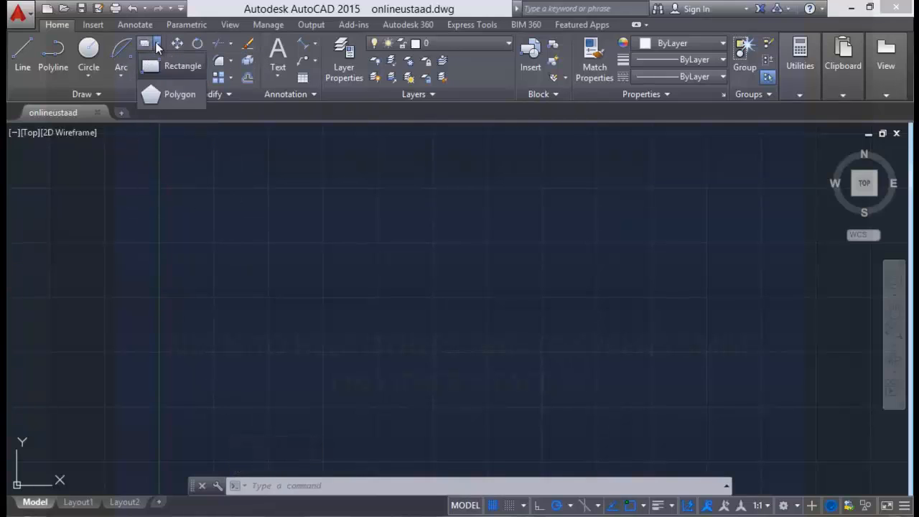
left_click(158, 67)
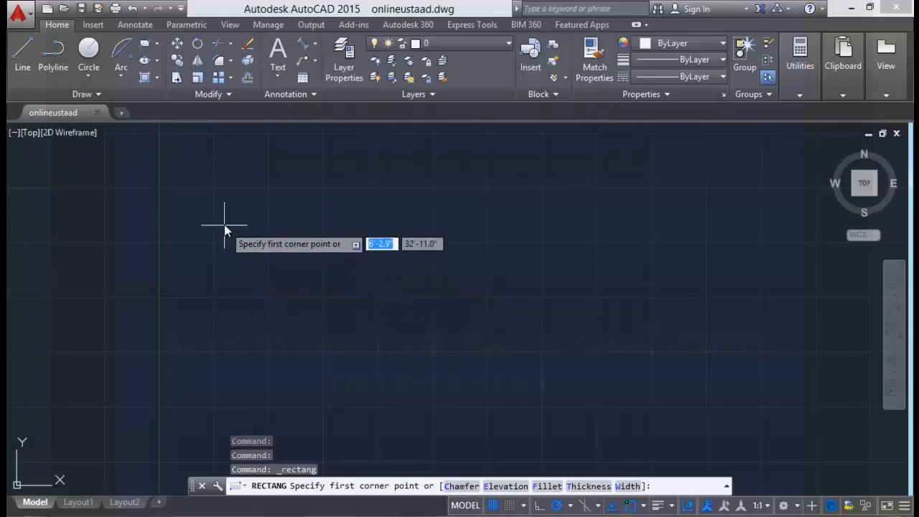
left_click(213, 189)
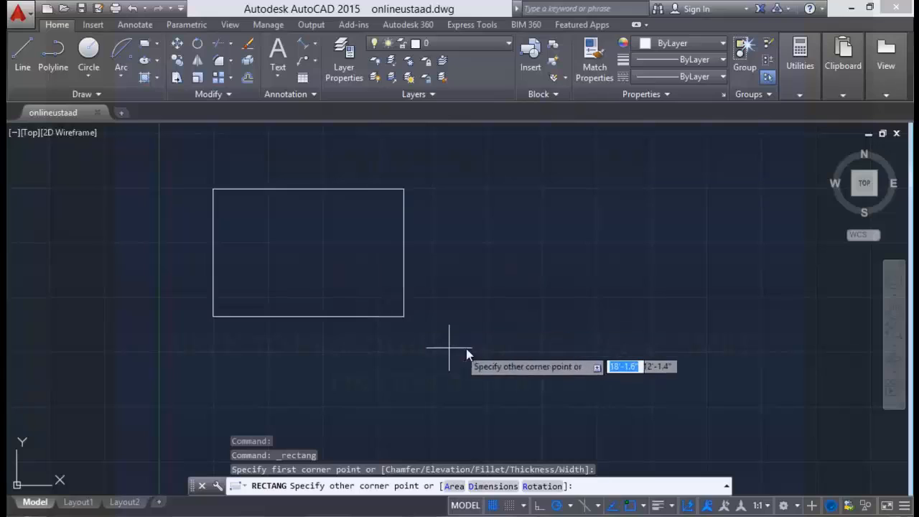
left_click(542, 354)
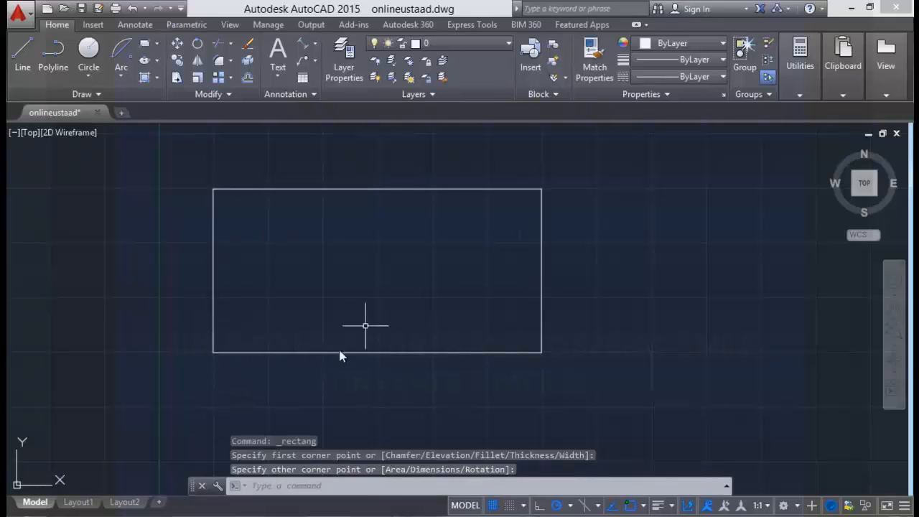
Erase the freehand rectangle from the drawing.
left_click(645, 153)
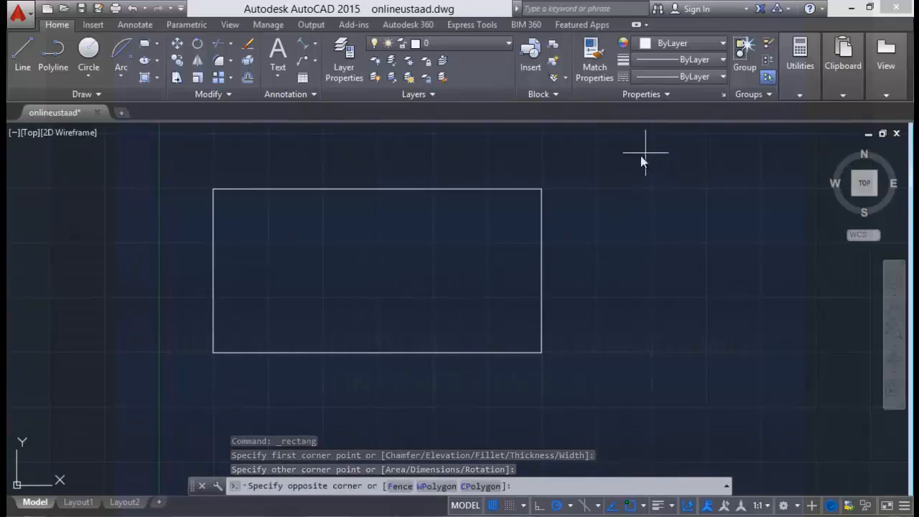
left_click(182, 394)
key("Delete")
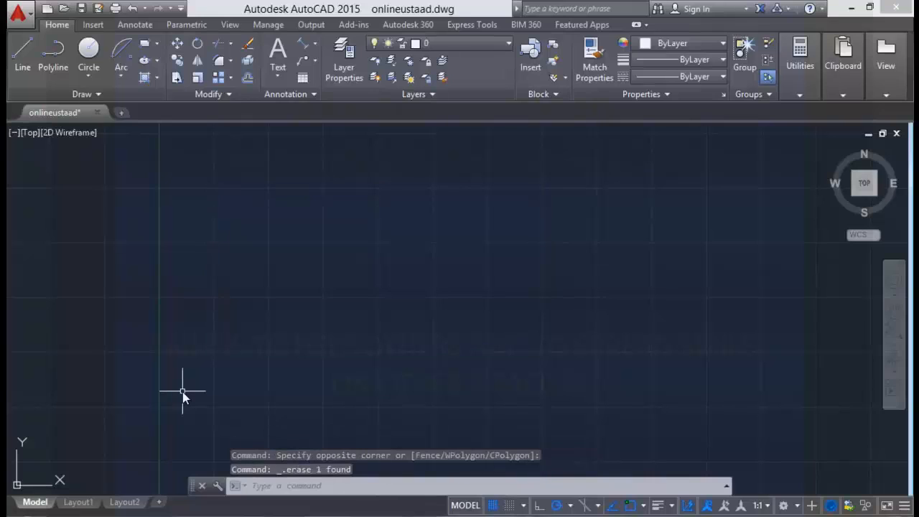
Draw a rectangle 10' wide and 20' high from a picked first corner, using relative coordinates for the other corner.
left_click(144, 43)
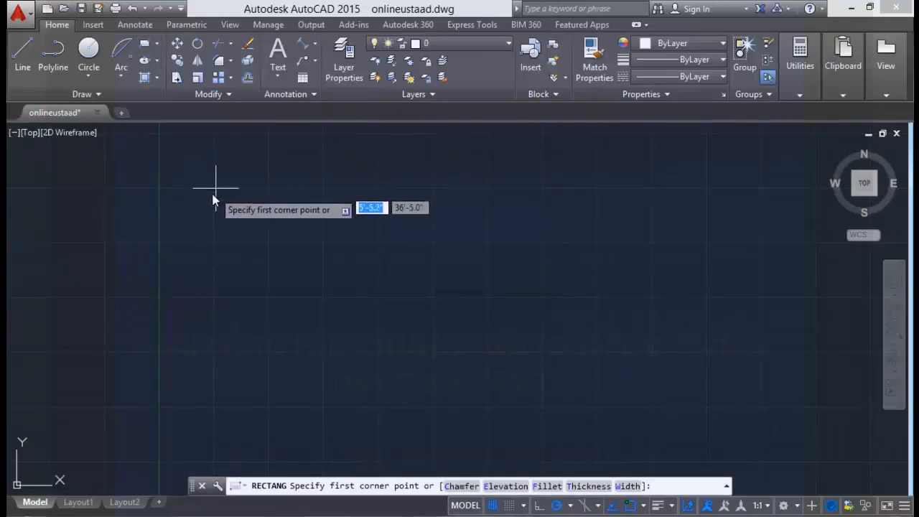
left_click(214, 193)
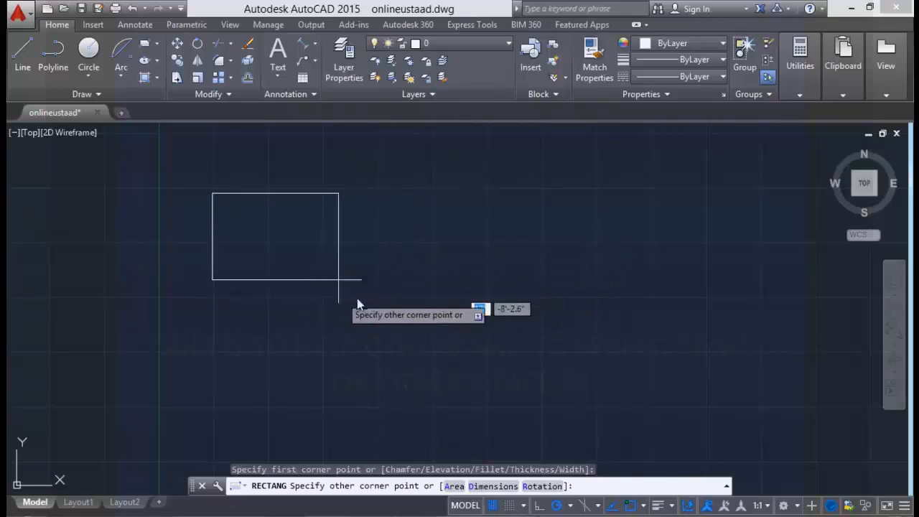
key("F8")
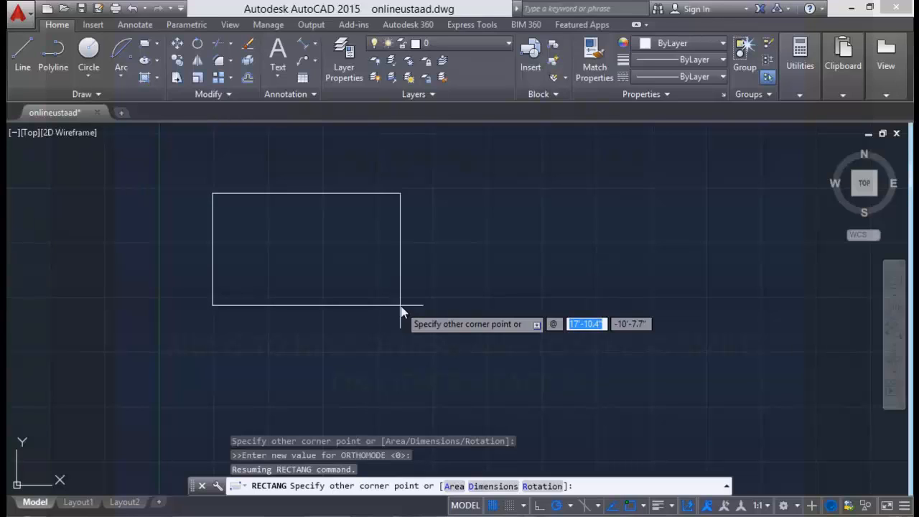
type("10")
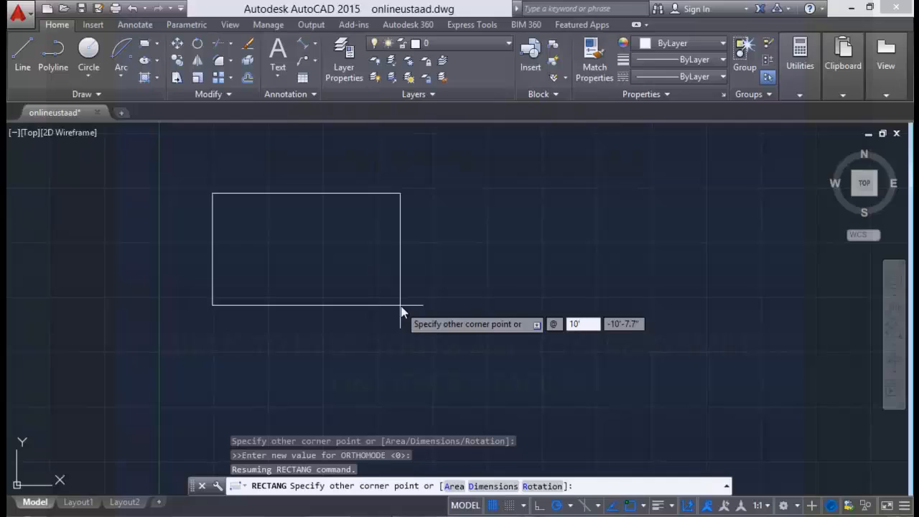
type("'")
key("Tab")
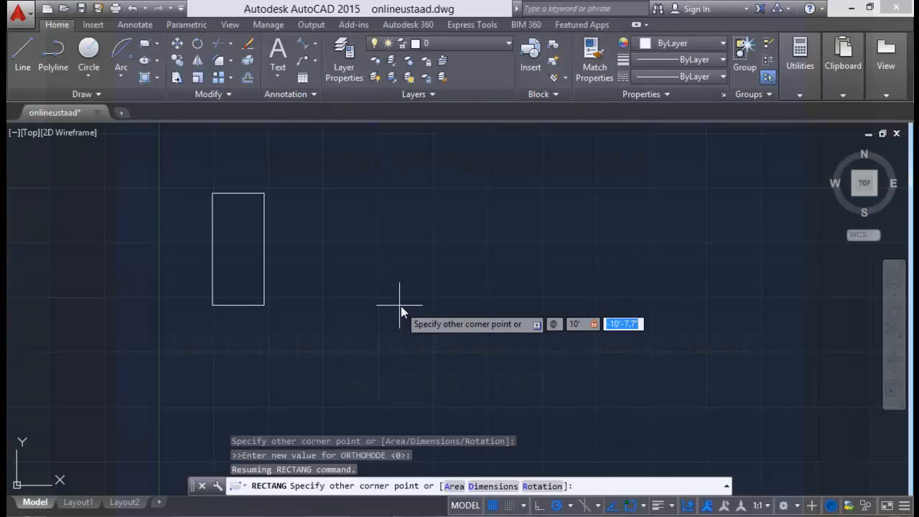
type("20")
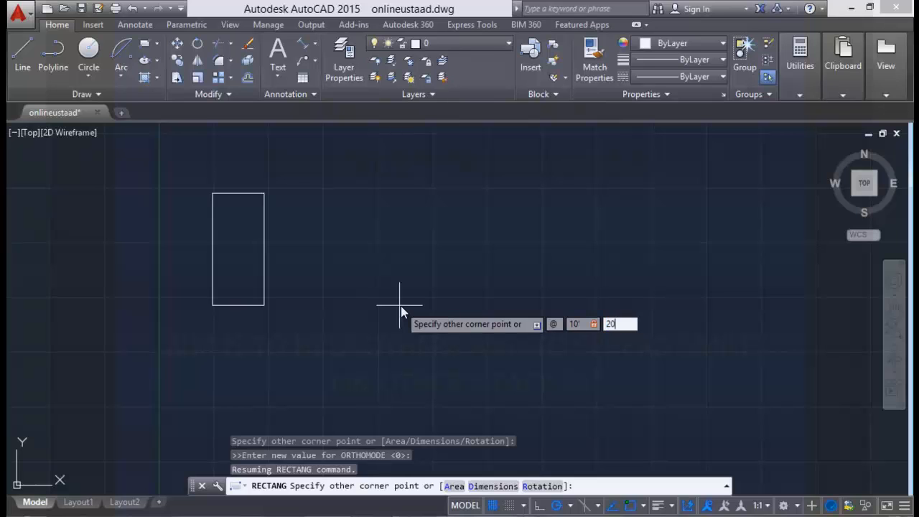
key("Return")
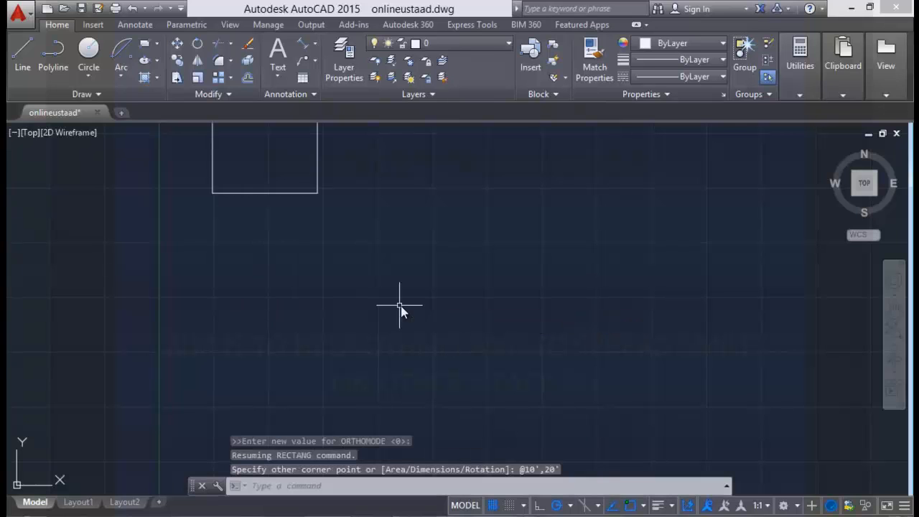
Add an aligned dimension to the rectangle's upper edge, placing the dimension line inside the rectangle.
middle_click_drag(353, 291, 369, 452)
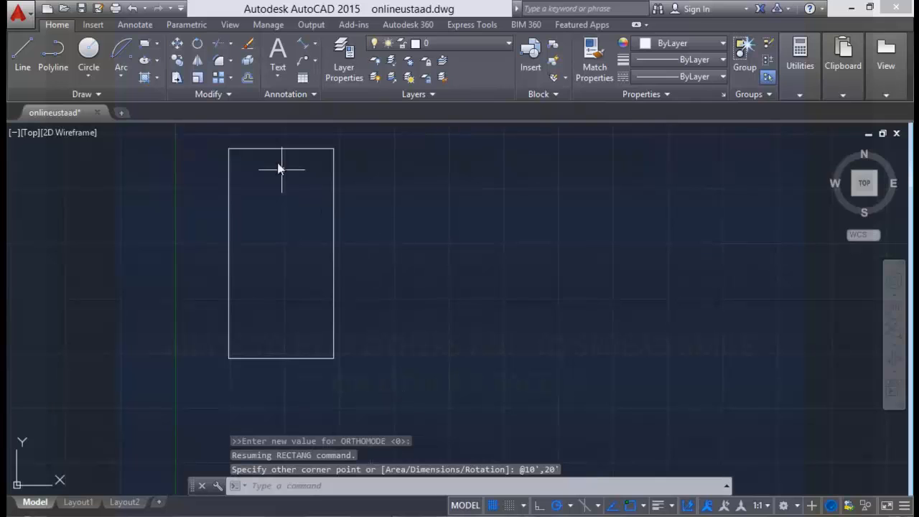
scroll(254, 280, "up", 3)
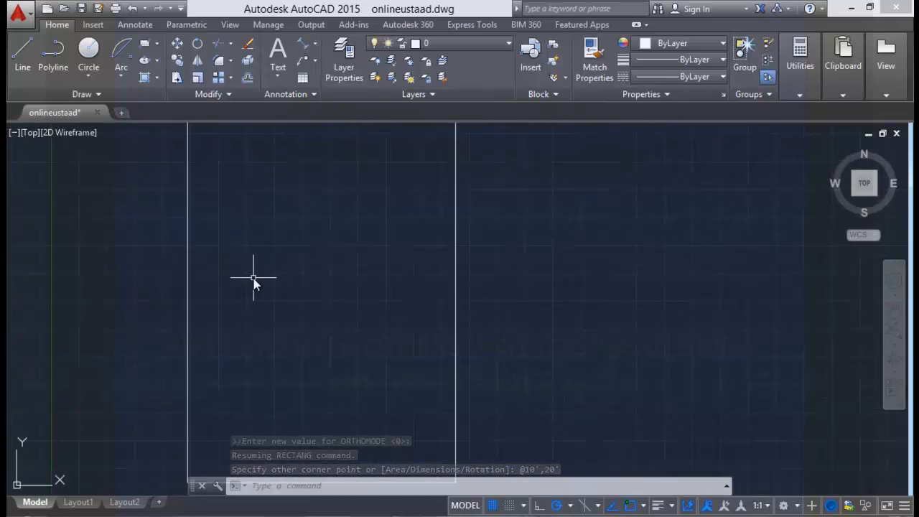
scroll(270, 307, "down", 5)
scroll(270, 320, "up", 4)
type("d")
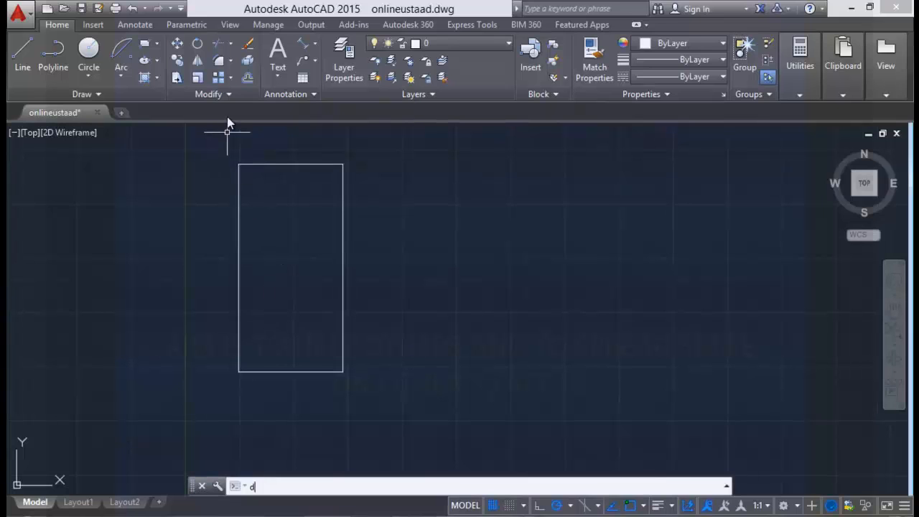
key("Return")
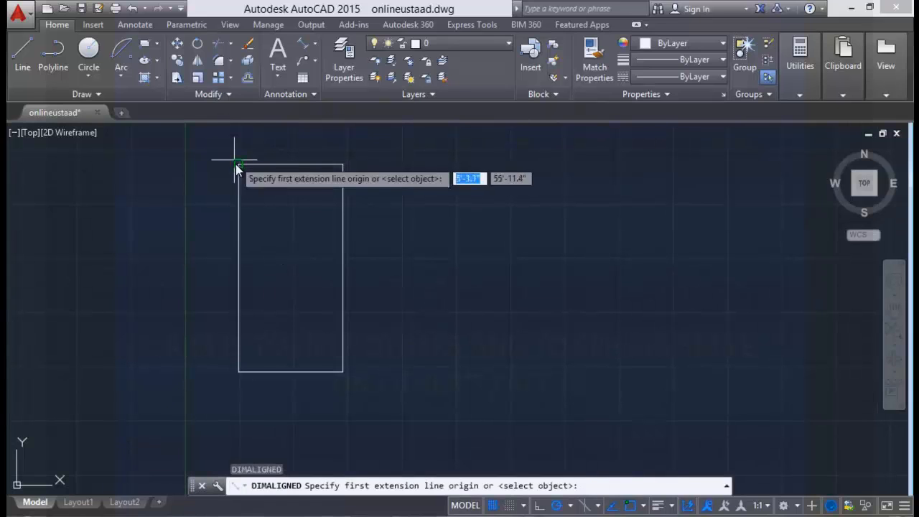
left_click(238, 164)
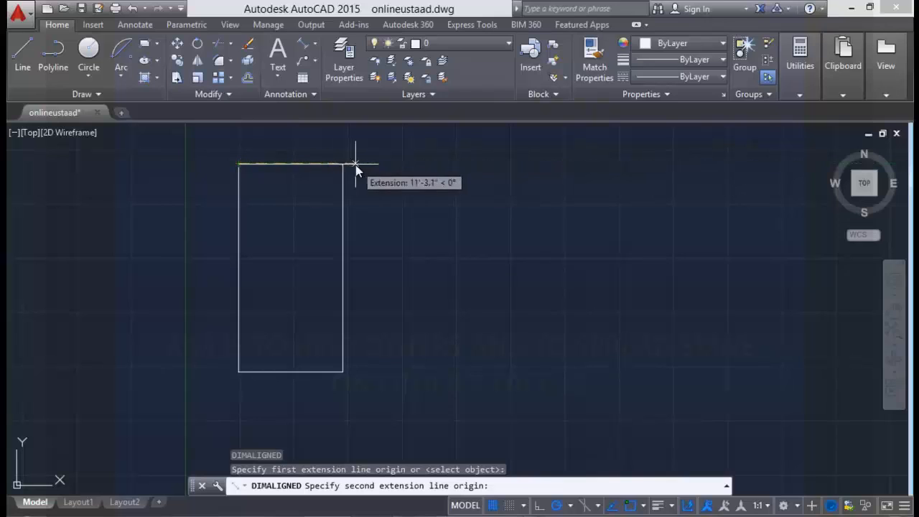
left_click(344, 166)
left_click(295, 199)
Set the overall dimension scale DIMSCALE to 4'.
scroll(290, 204, "up", 5)
scroll(288, 205, "down", 5)
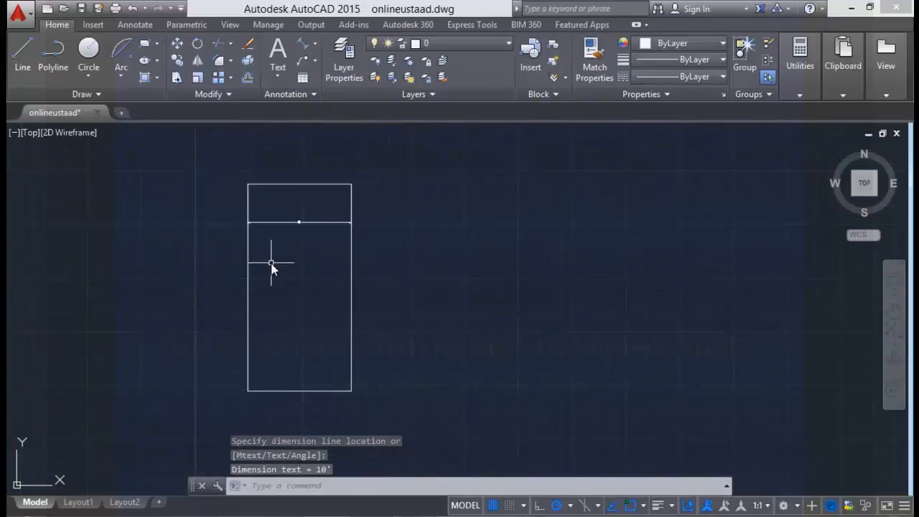
type("DIM")
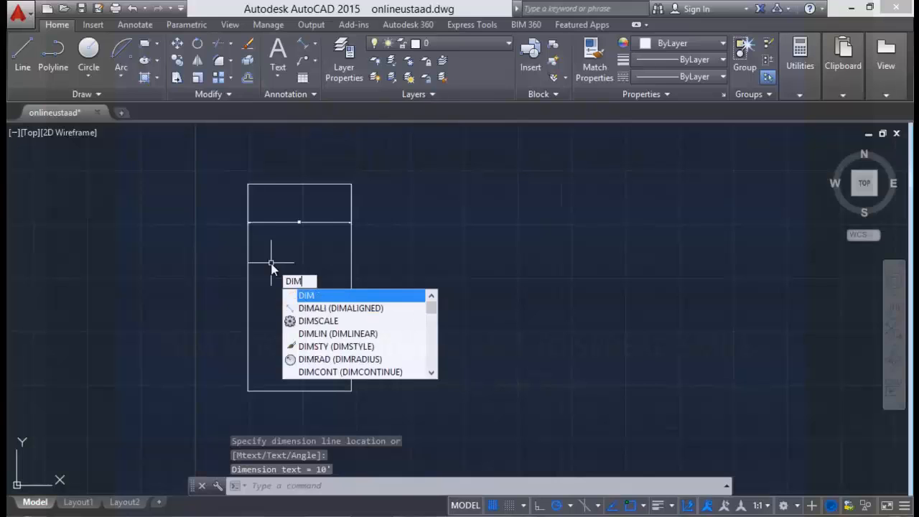
type("s")
key("Return")
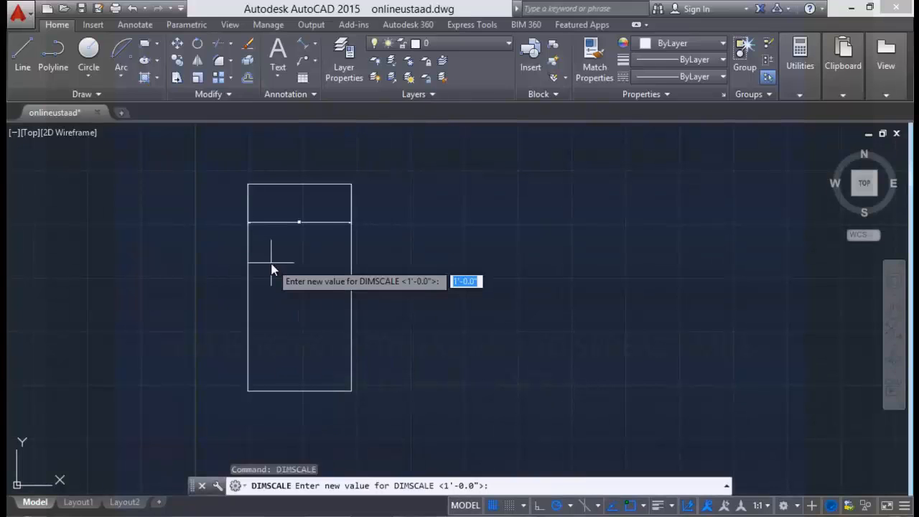
type("4")
key("Return")
Update the rectangle's width dimension to the current dimension style settings.
left_click(135, 24)
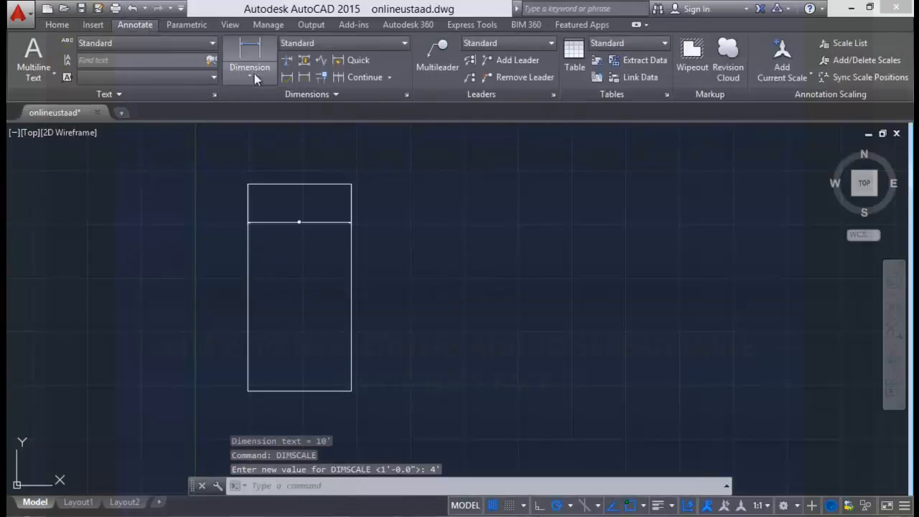
left_click(305, 77)
left_click(294, 224)
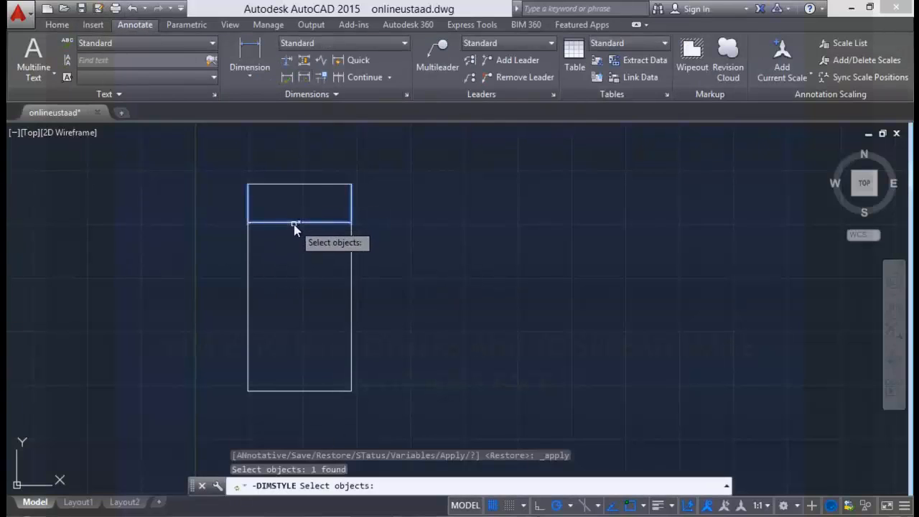
key("Return")
scroll(162, 208, "down", 2)
scroll(212, 226, "up", 2)
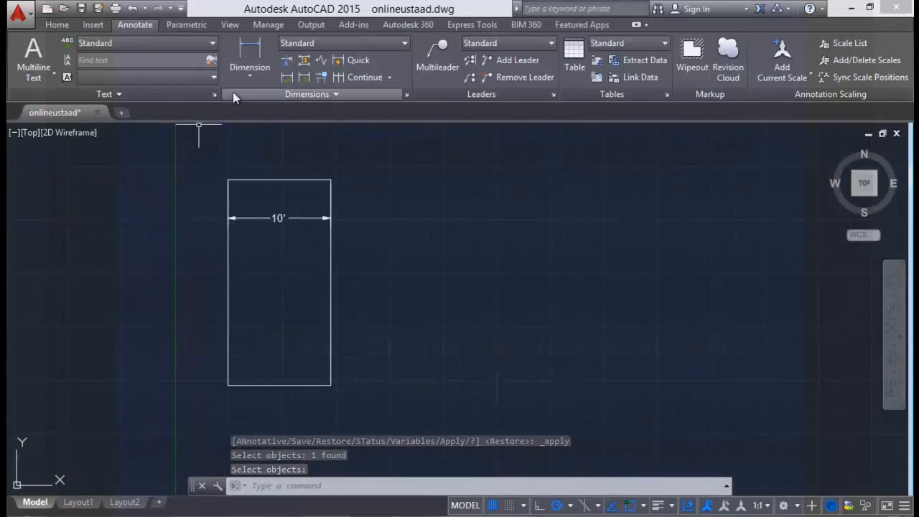
Add an aligned dimension for the rectangle's height between its two left corners, placing the dimension line inside.
type("dal")
key("Return")
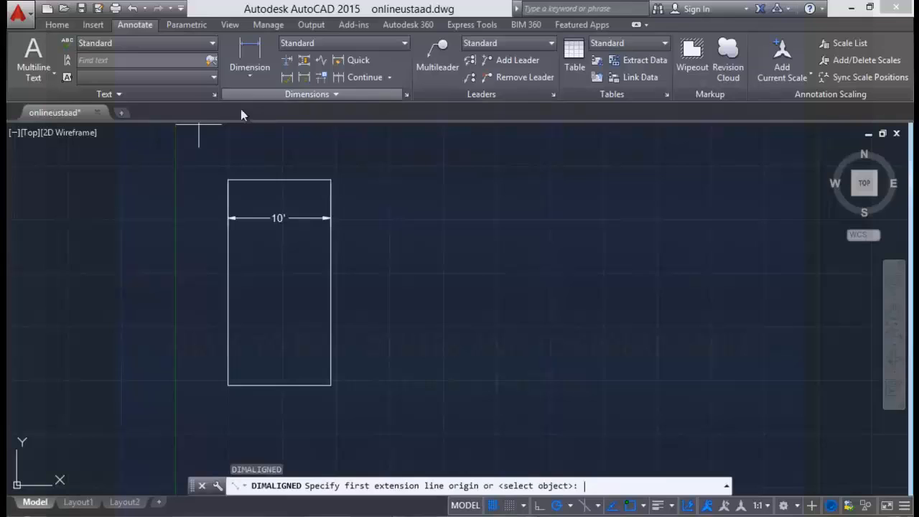
left_click(228, 180)
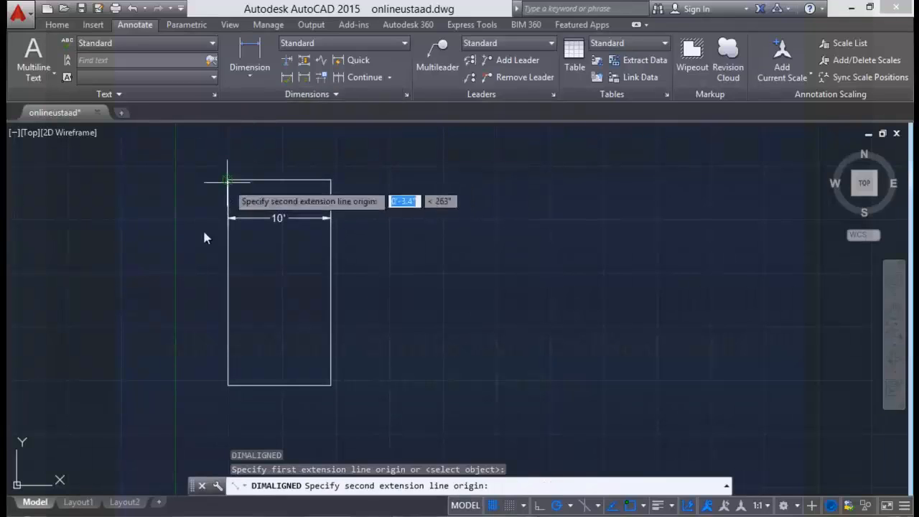
left_click(230, 388)
left_click(269, 374)
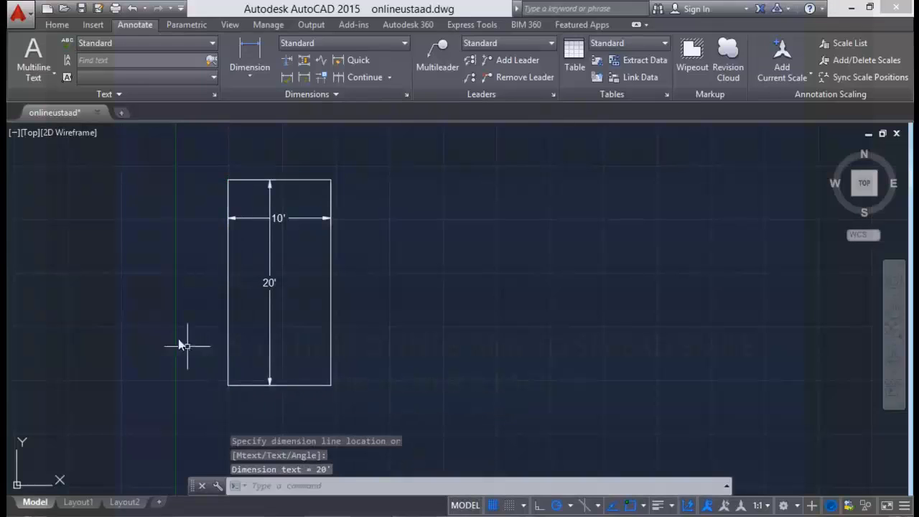
Erase both the width and height dimensions, keeping only the rectangle.
middle_click_drag(154, 300, 141, 294)
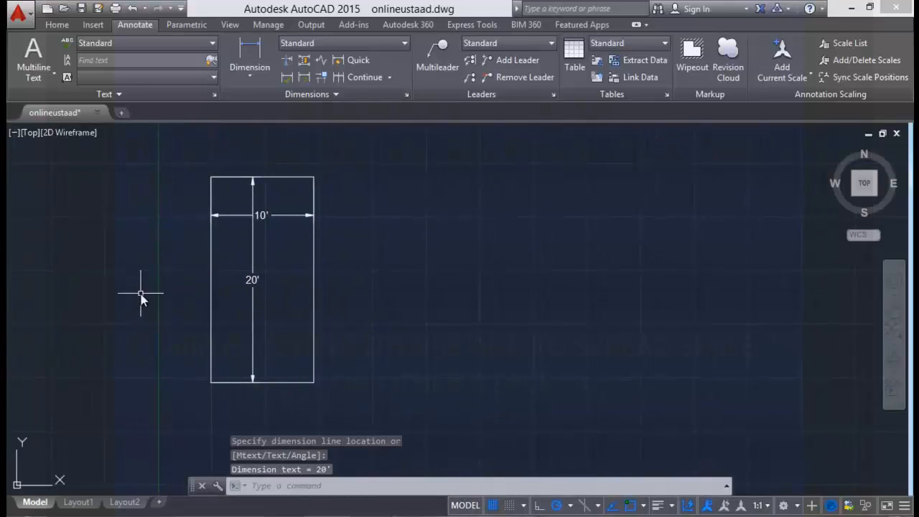
left_click(263, 210)
left_click(233, 247)
key("Delete")
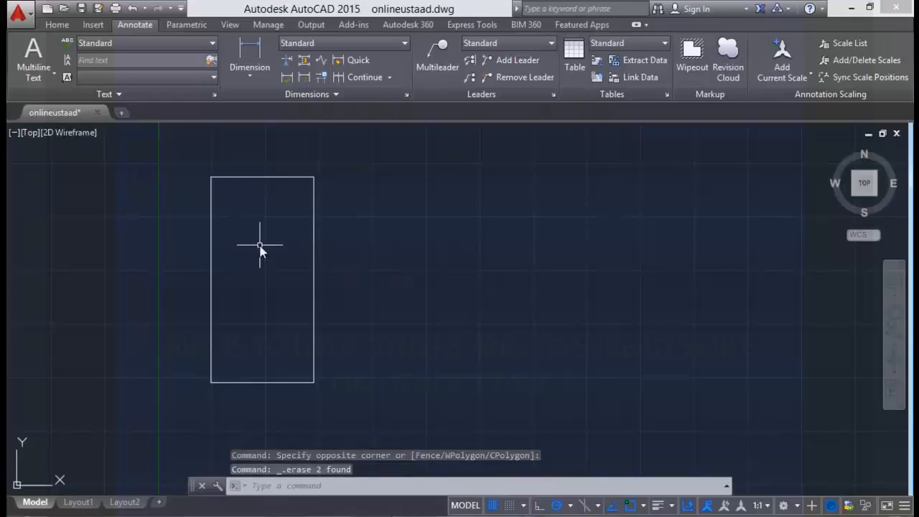
middle_click_drag(220, 302, 184, 289)
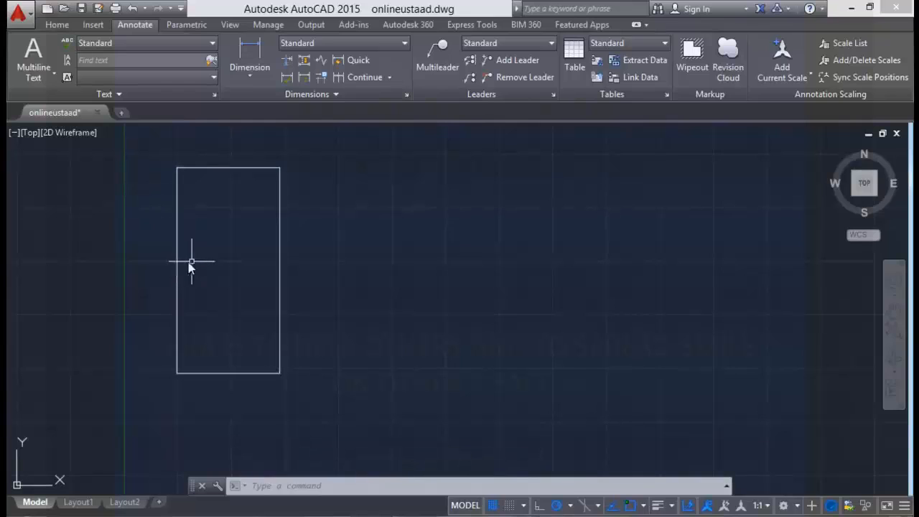
type("REC")
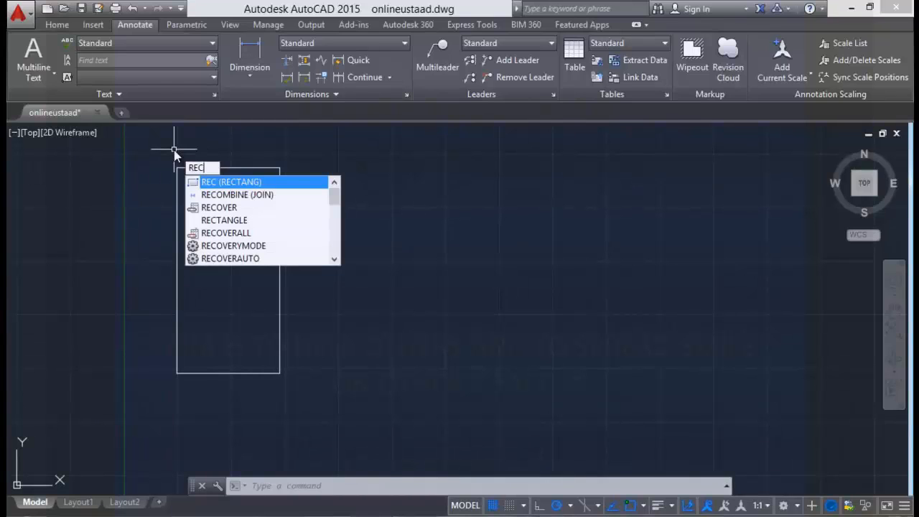
key("Return")
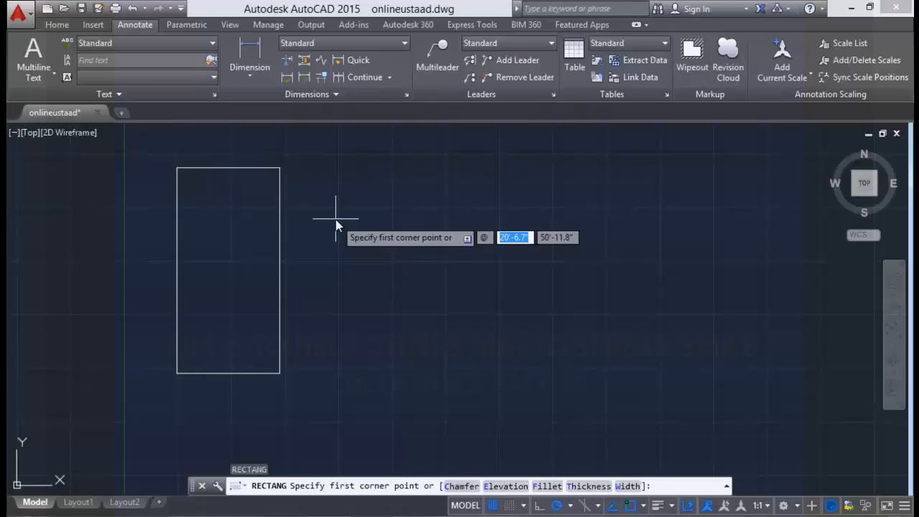
type("20")
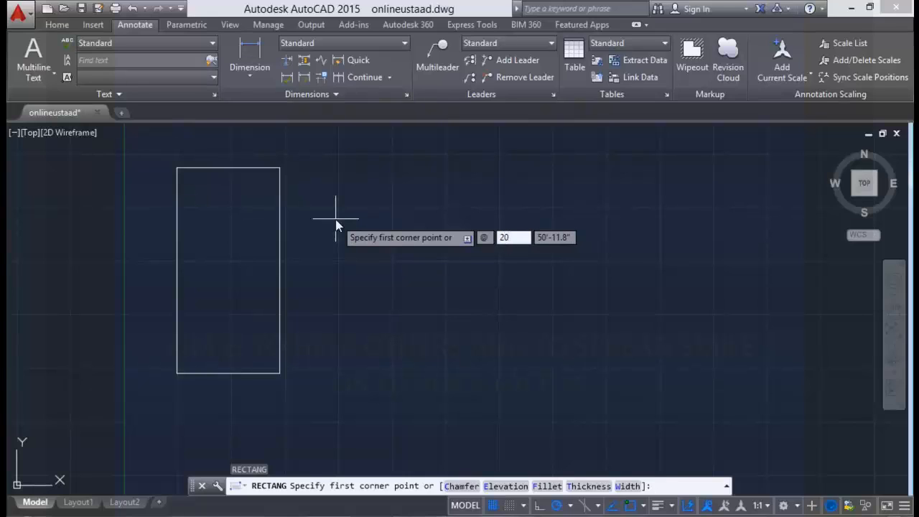
key("Tab")
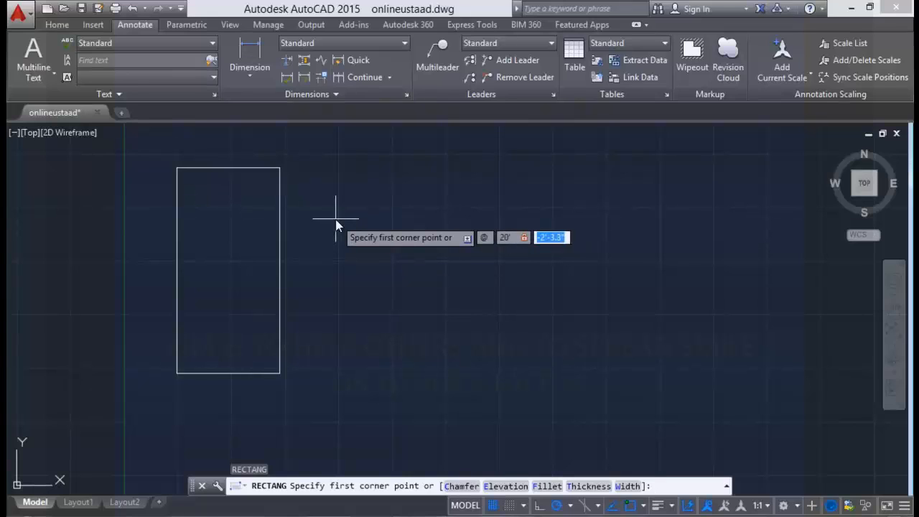
type("10'")
key("Return")
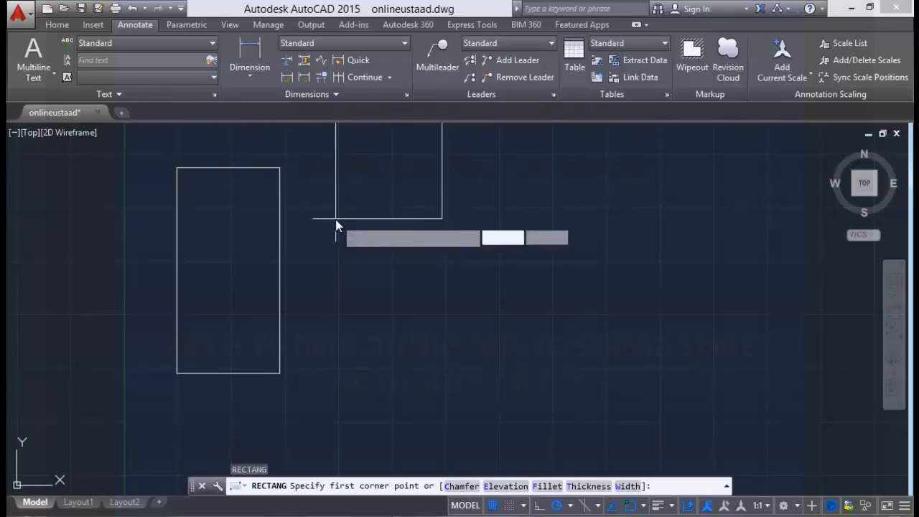
mouse_move(336, 226)
middle_mouse_down()
mouse_move(301, 273)
mouse_move(307, 352)
middle_mouse_up()
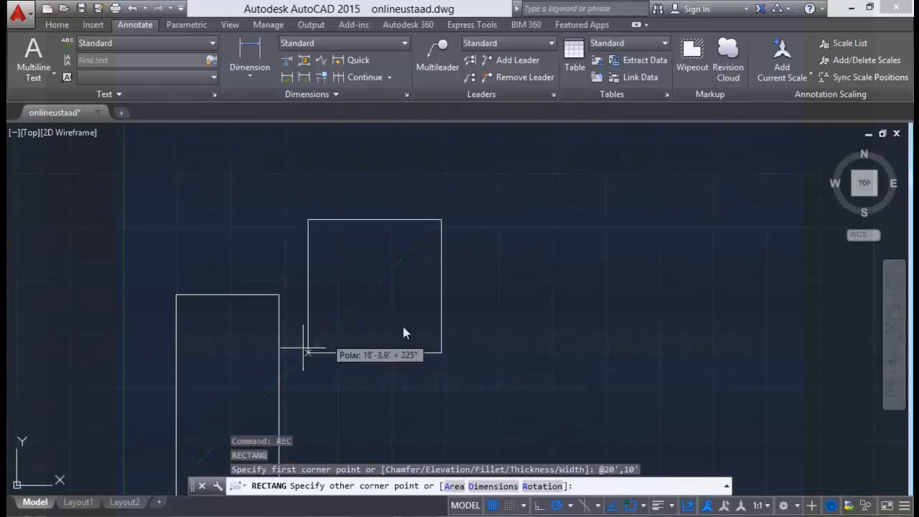
key("Escape")
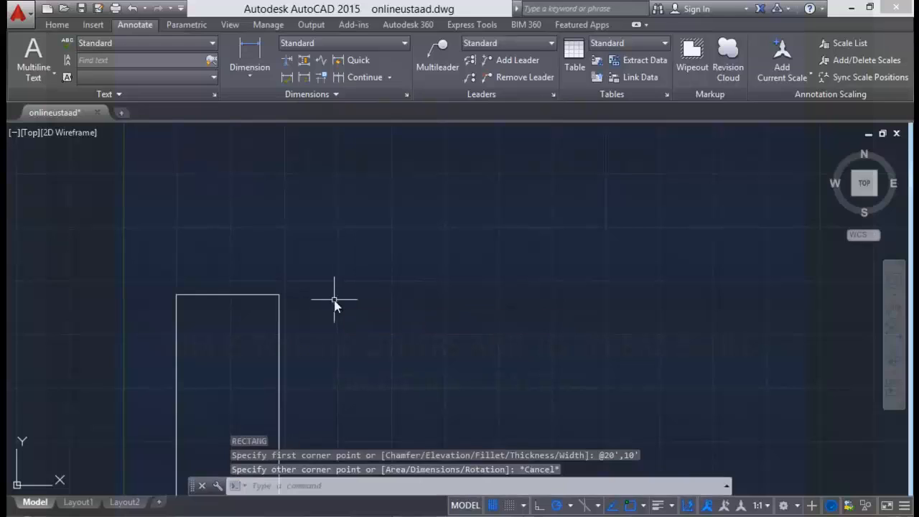
Draw a rectangle 20' wide and 10' high above and to the right of the existing rectangle.
key("Return")
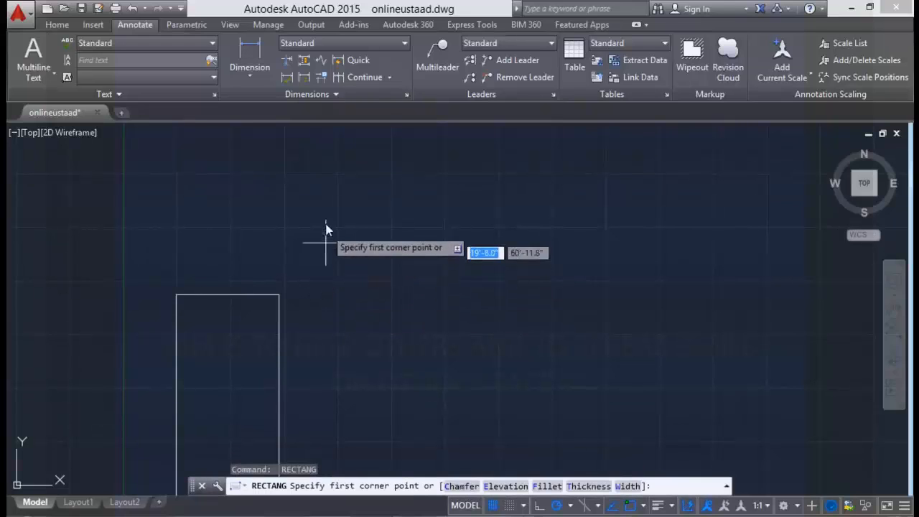
left_click(340, 174)
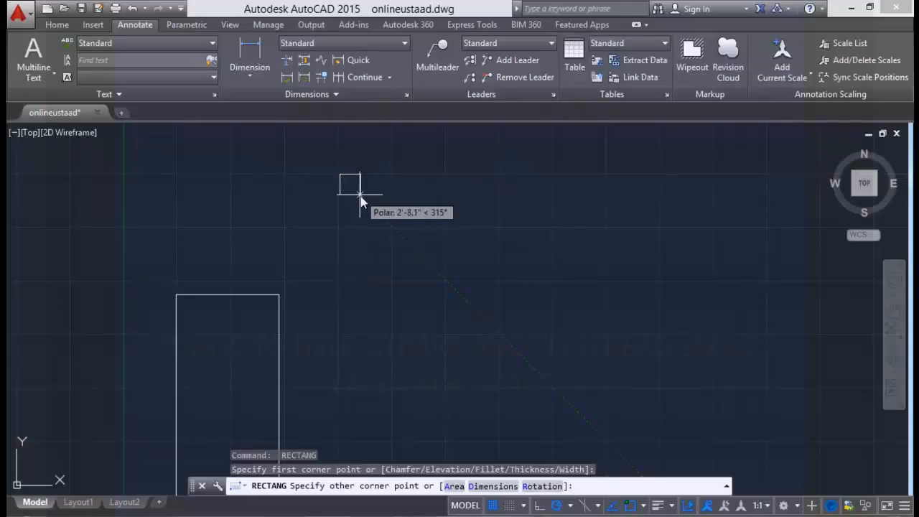
key("F8")
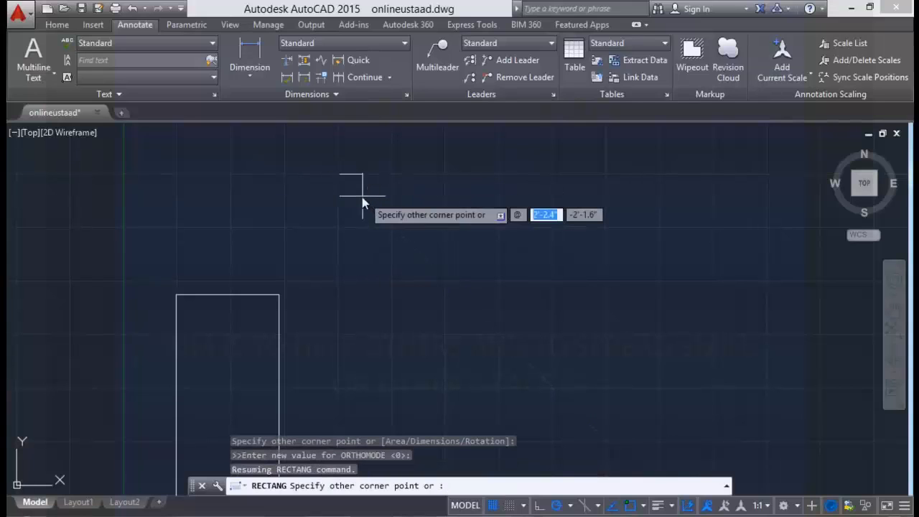
type("20")
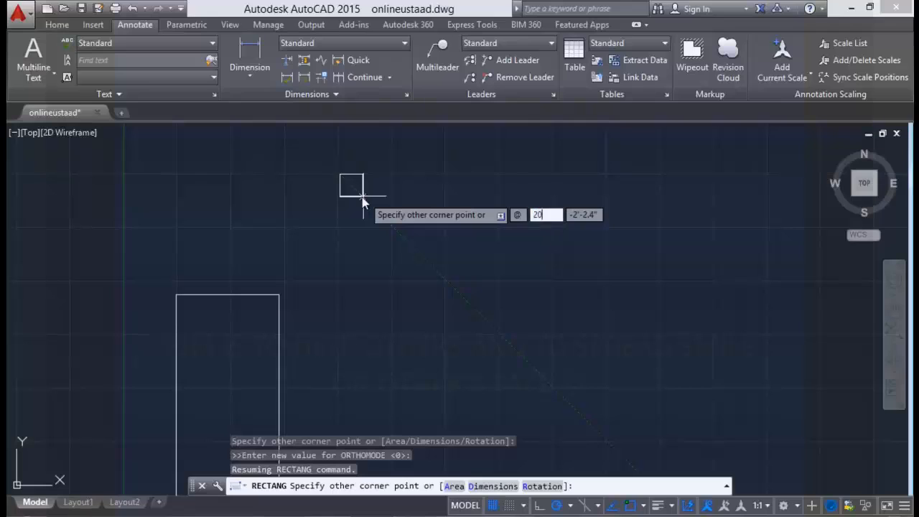
key("Tab")
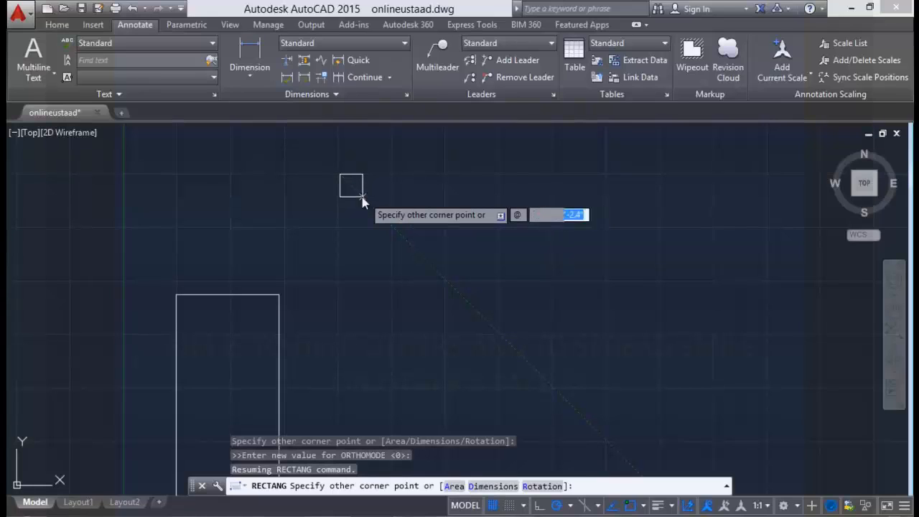
type("10'")
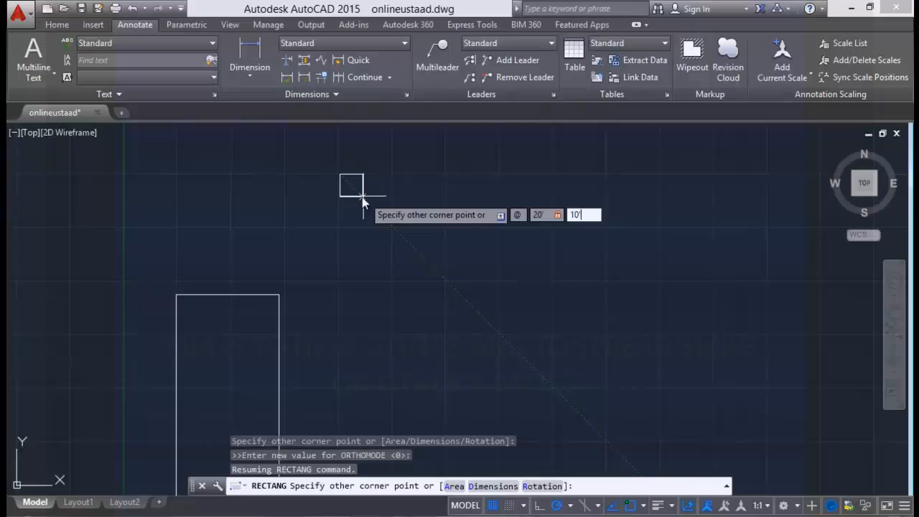
key("Return")
Add an aligned dimension for the new rectangle's width between its two top corners, placing the dimension line above it.
middle_click_drag(364, 199, 320, 323)
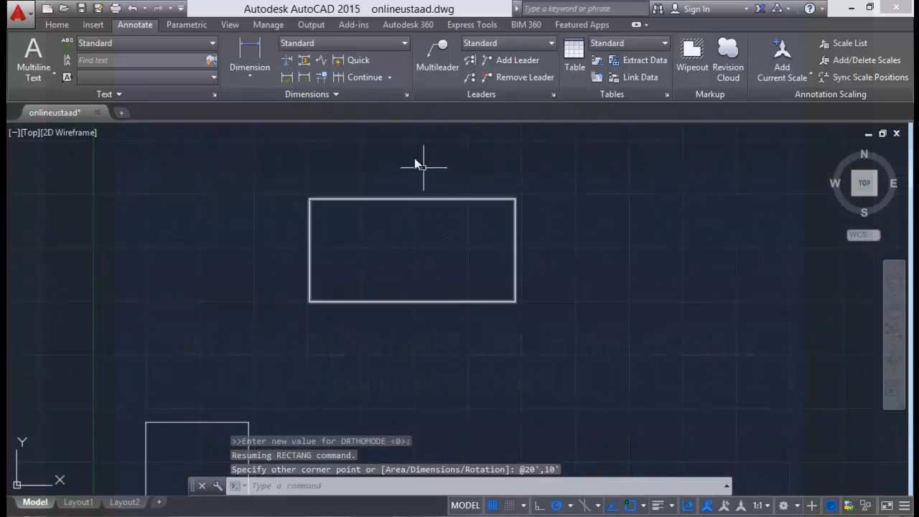
type("dal")
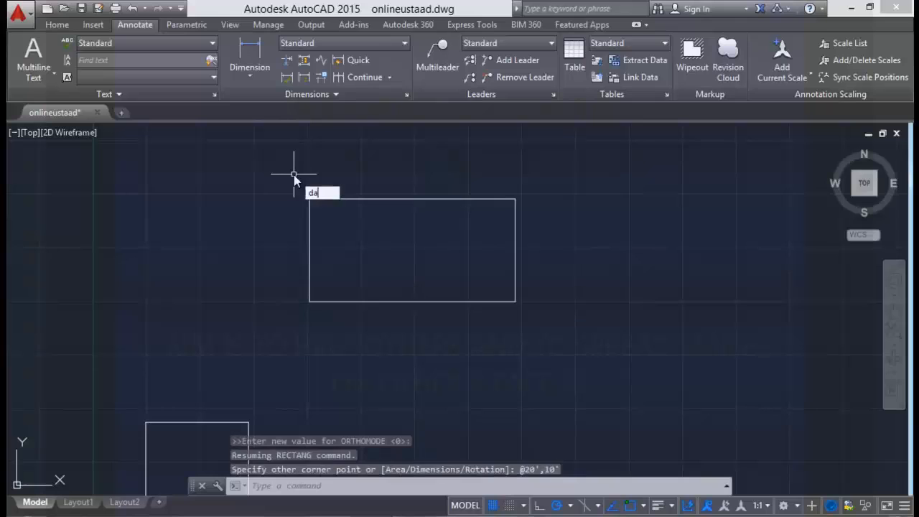
key("Return")
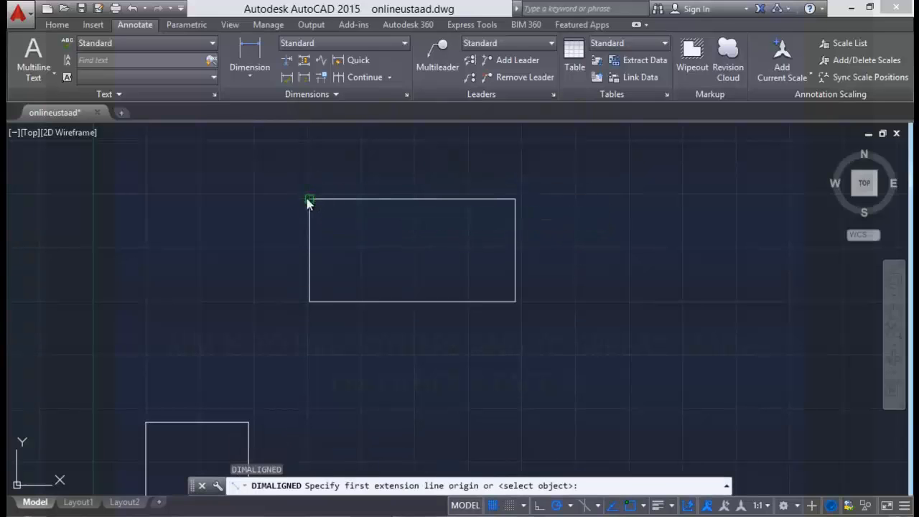
left_click(309, 199)
left_click(514, 198)
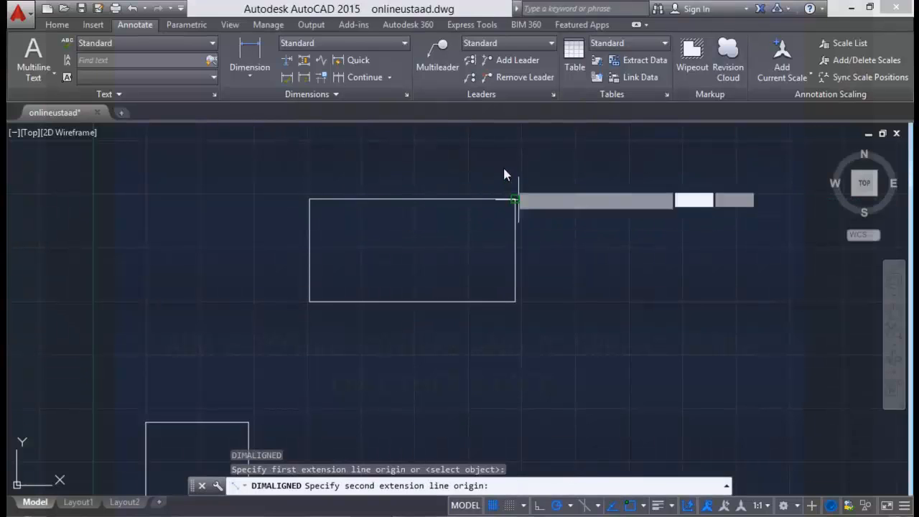
left_click(504, 166)
key("Escape")
Add an aligned dimension for the rectangle's height between its two left corners, placing the dimension line outside on the left.
key("Return")
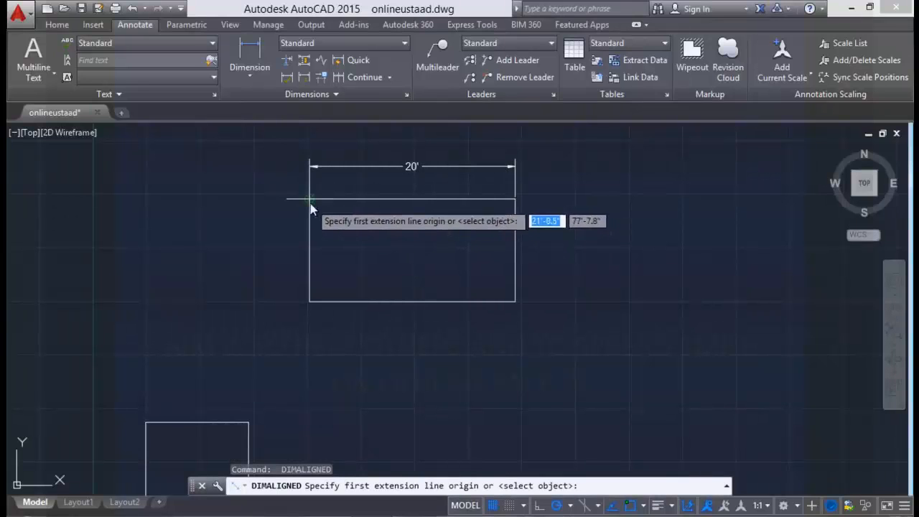
left_click(309, 199)
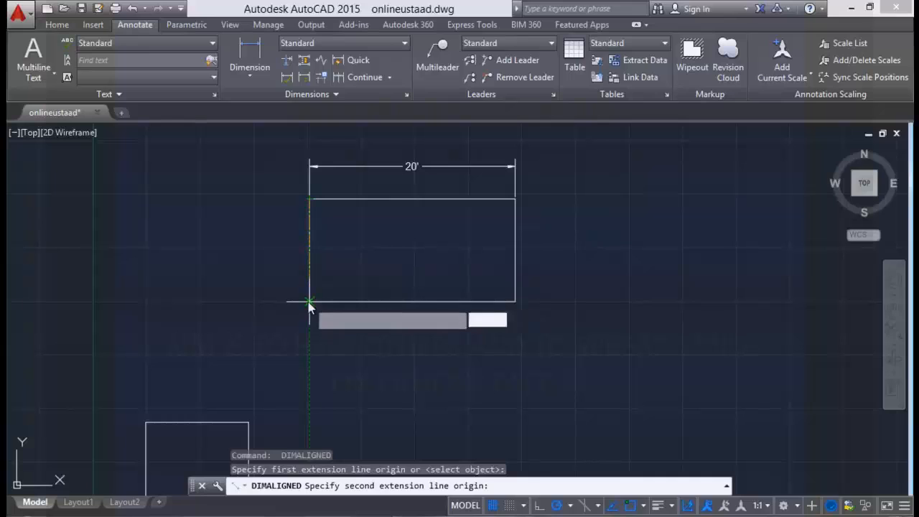
left_click(245, 307)
left_click(244, 308)
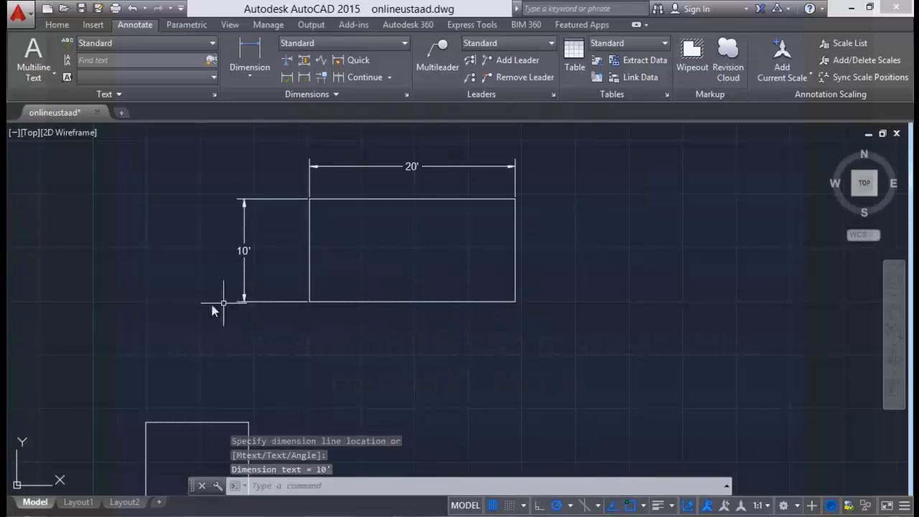
middle_click_drag(228, 229, 260, 227)
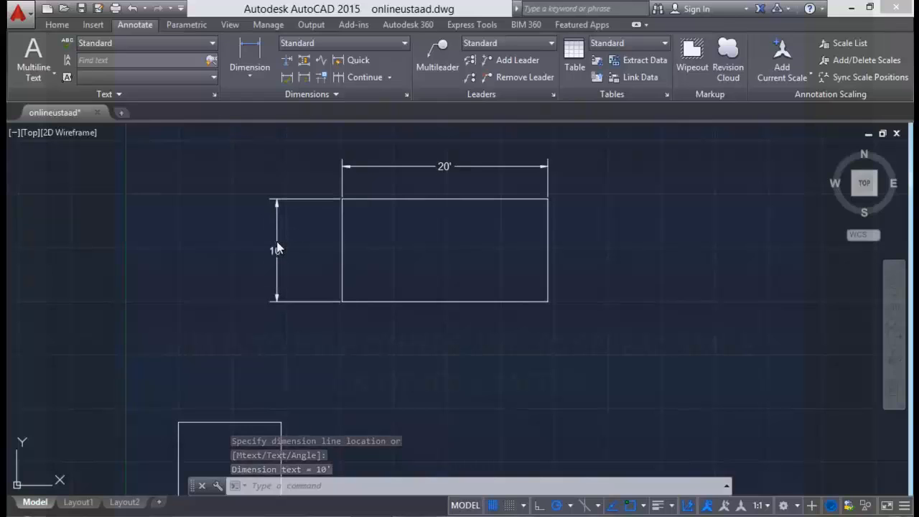
key("Escape")
key("Escape")
Begin another rectangle to the right of the dimensioned one, using the Rotation option with an angle of 45 degrees.
left_click(62, 28)
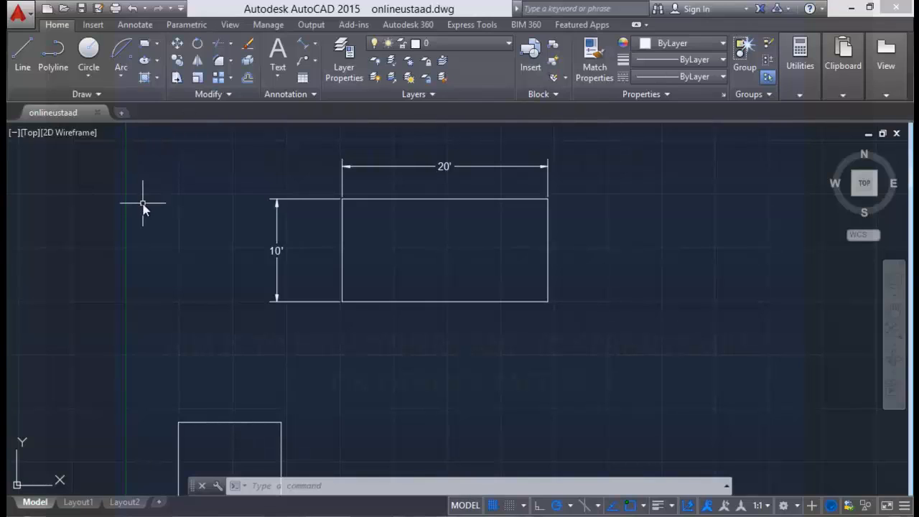
type("rec")
key("Return")
mouse_move(209, 272)
middle_mouse_down()
mouse_move(84, 275)
mouse_move(17, 261)
middle_mouse_up()
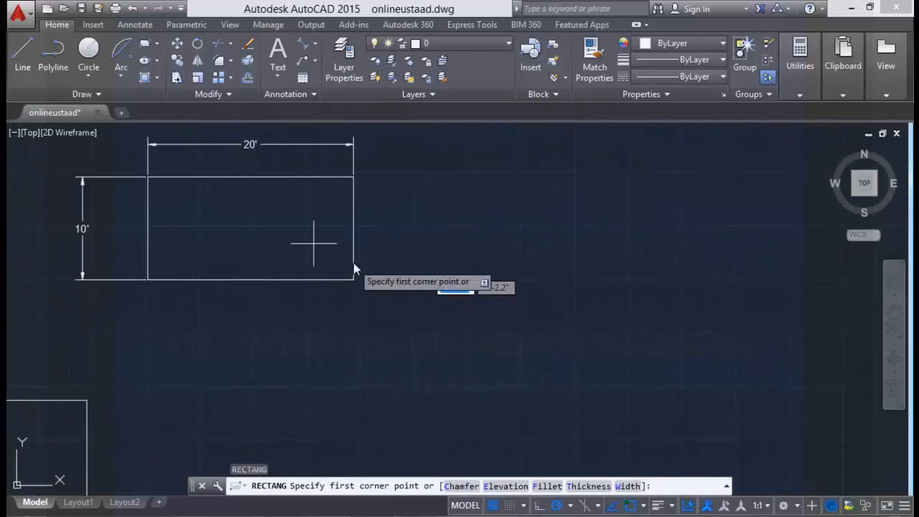
left_click(417, 225)
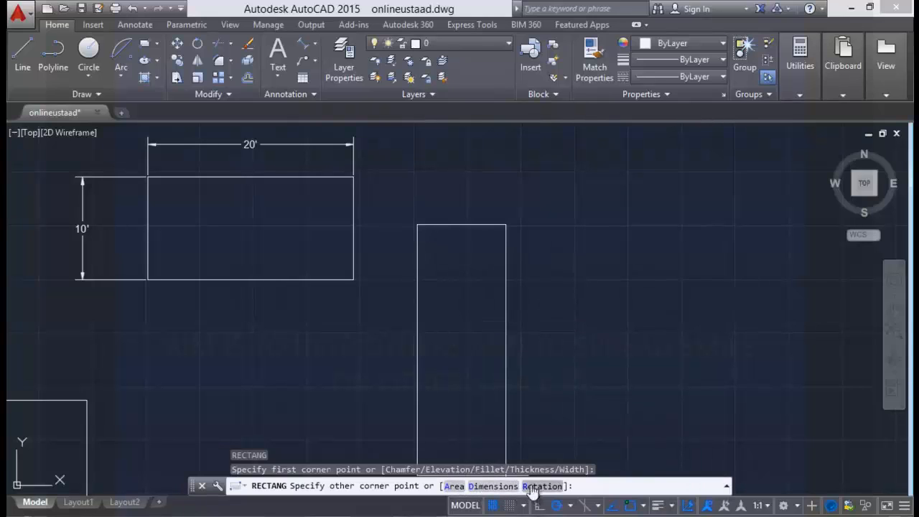
type("r")
key("Return")
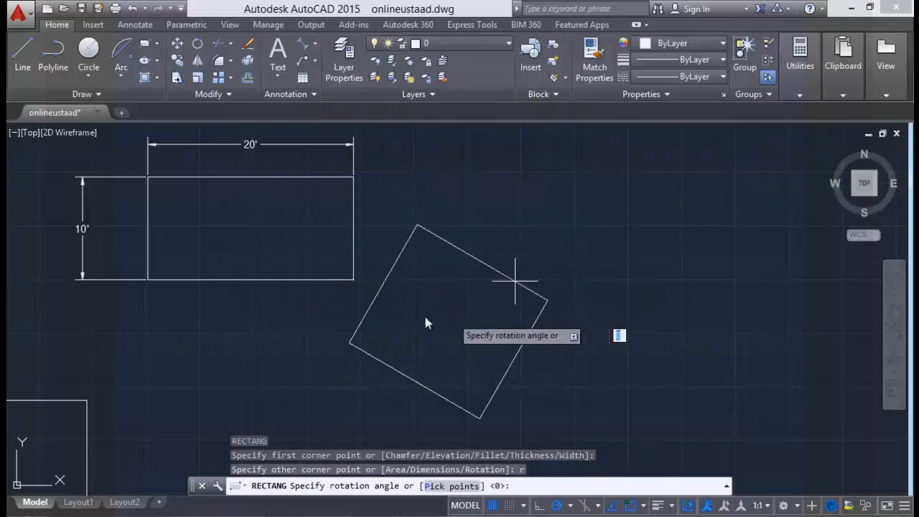
middle_click_drag(495, 263, 485, 323)
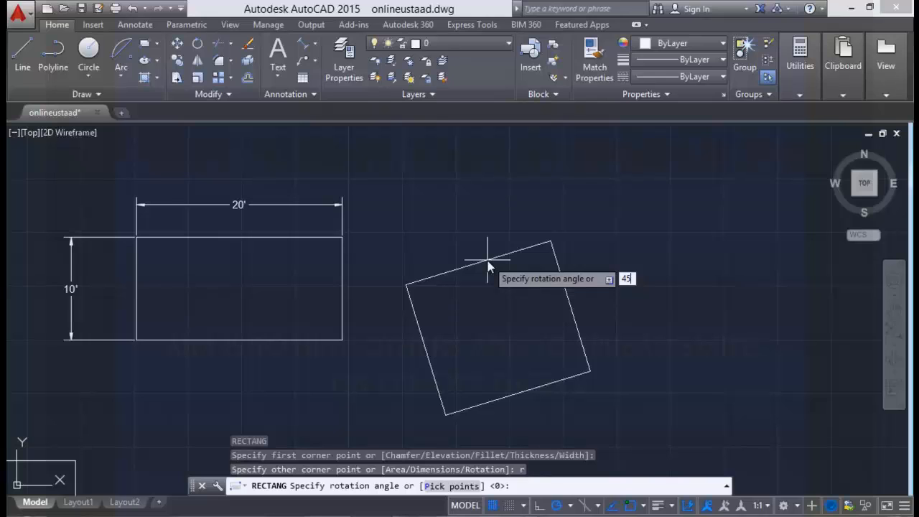
key("Return")
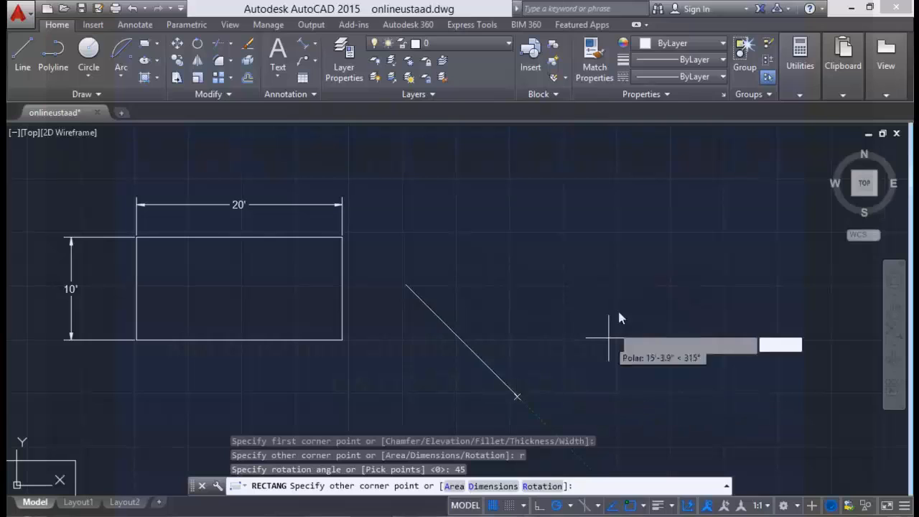
key("F8")
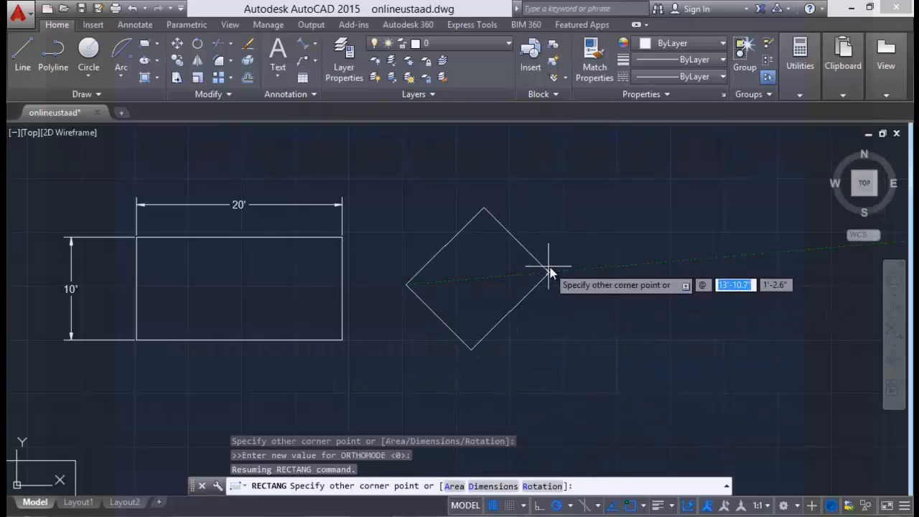
type("20")
key("Tab")
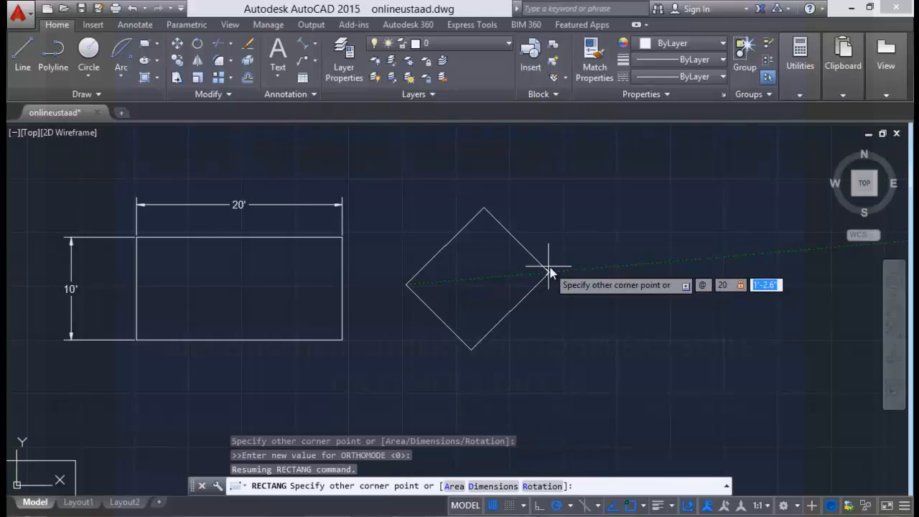
type("20")
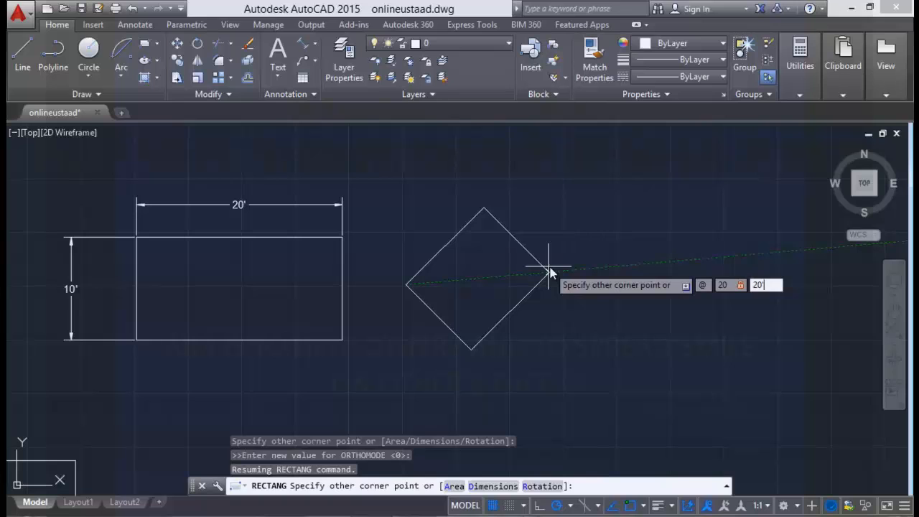
type("'")
key("Return")
middle_click_drag(487, 278, 486, 373)
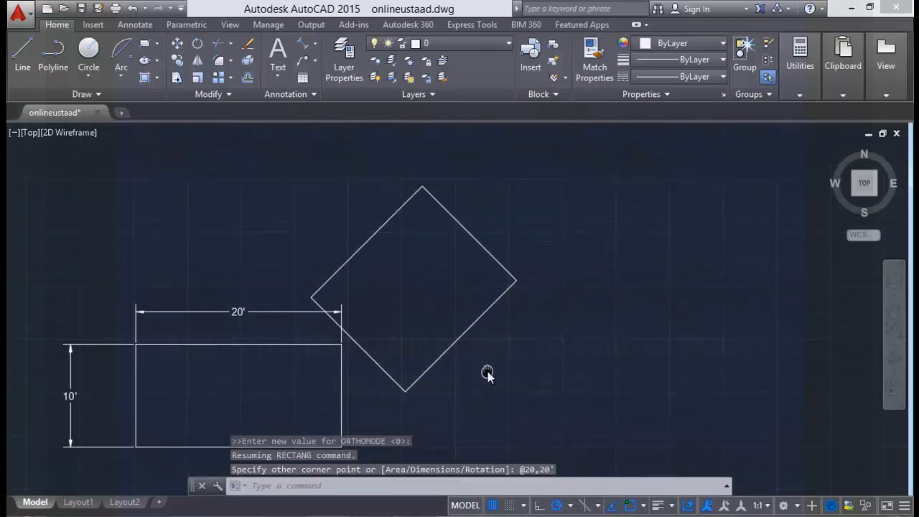
left_click(518, 229)
key("Escape")
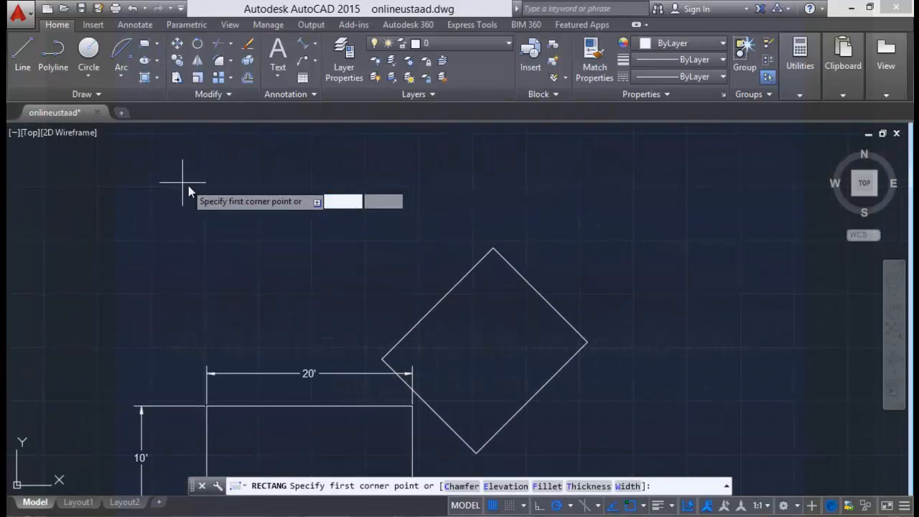
Begin another rectangle above the dimensioned one and set its rotation angle to 0.
left_click(195, 192)
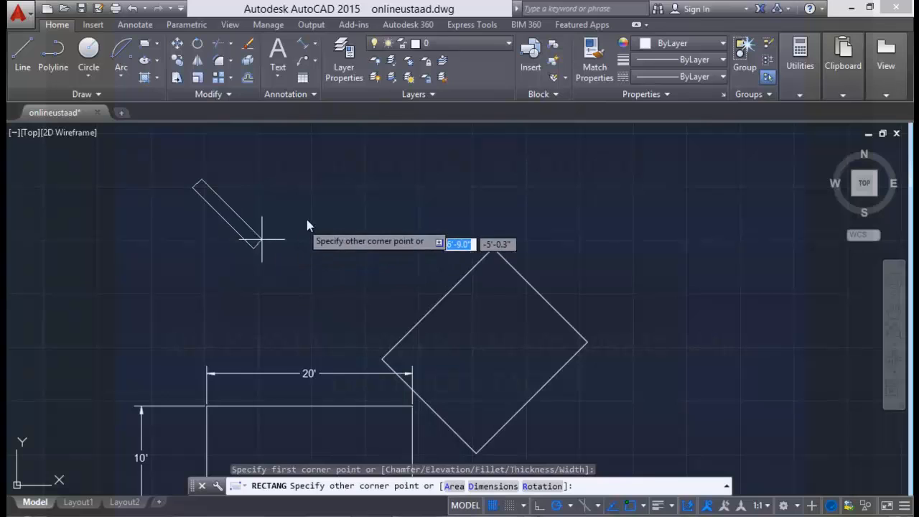
middle_click_drag(334, 192, 321, 229)
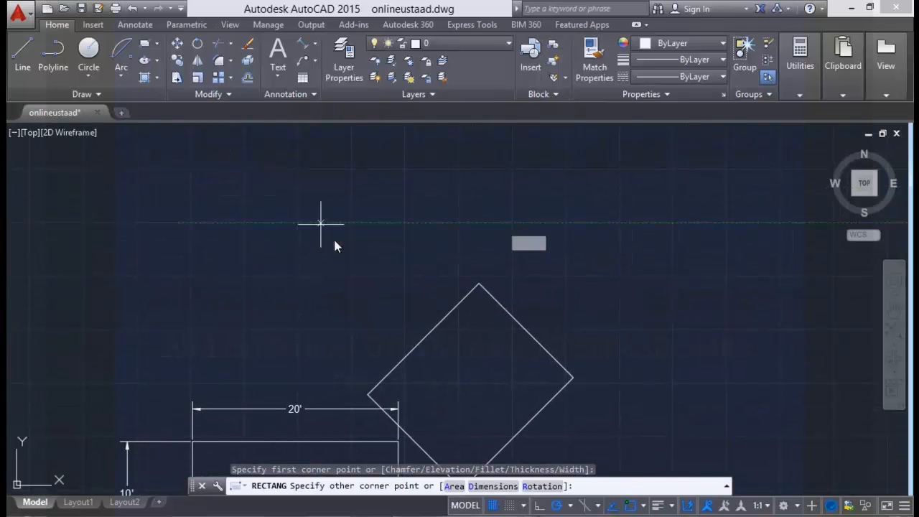
type("r")
key("Return")
type("0")
key("Return")
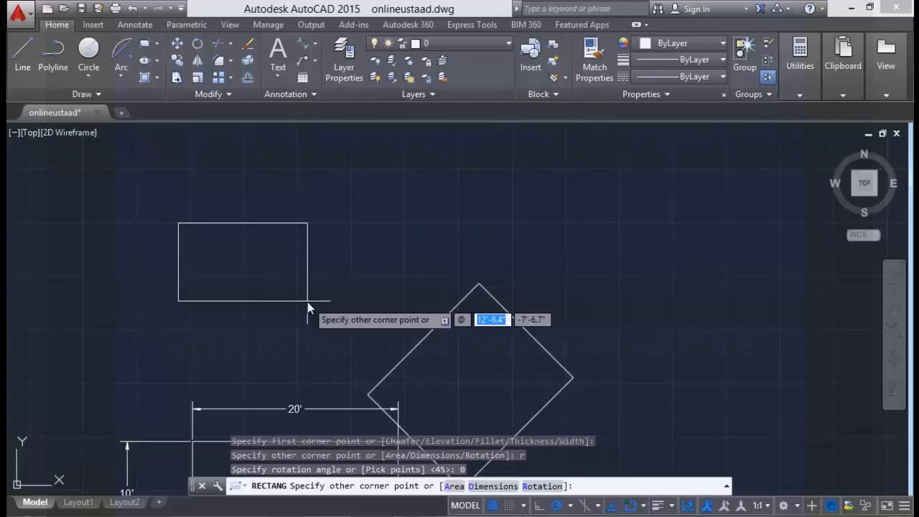
Complete the unrotated rectangle with a width of 5' and a height of 10'.
type("5")
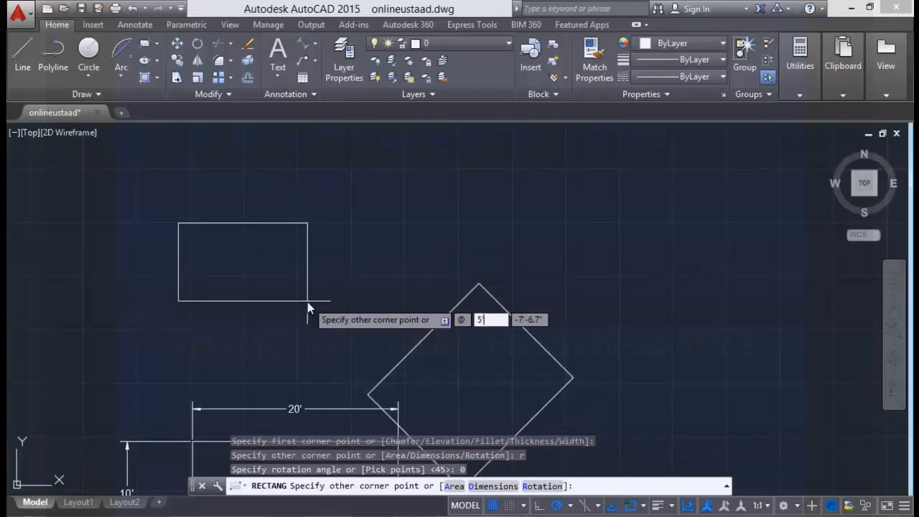
key("Tab")
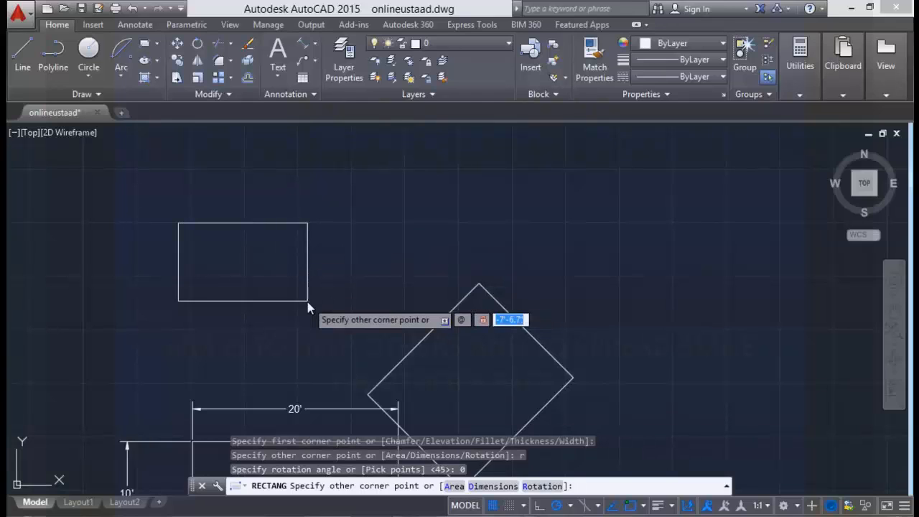
type("10")
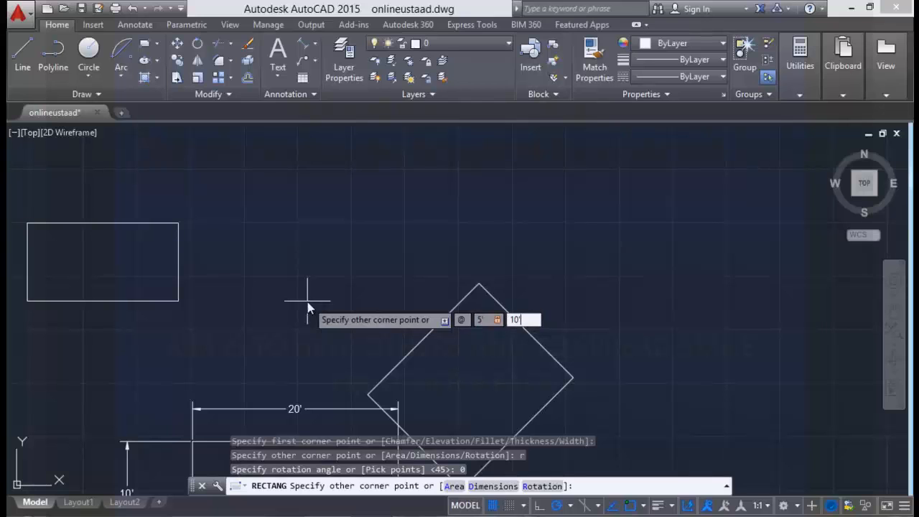
key("Return")
middle_click_drag(259, 287, 247, 379)
scroll(103, 224, "up", 2)
key("Escape")
key("Escape")
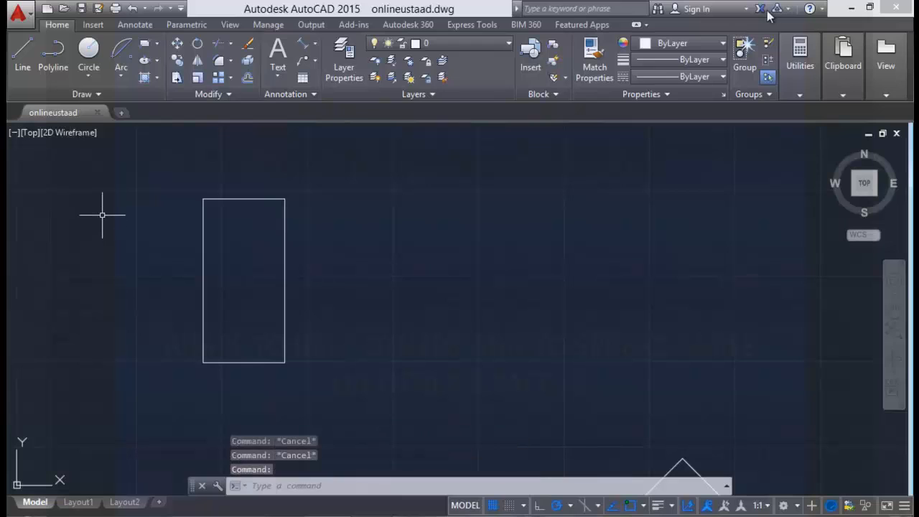